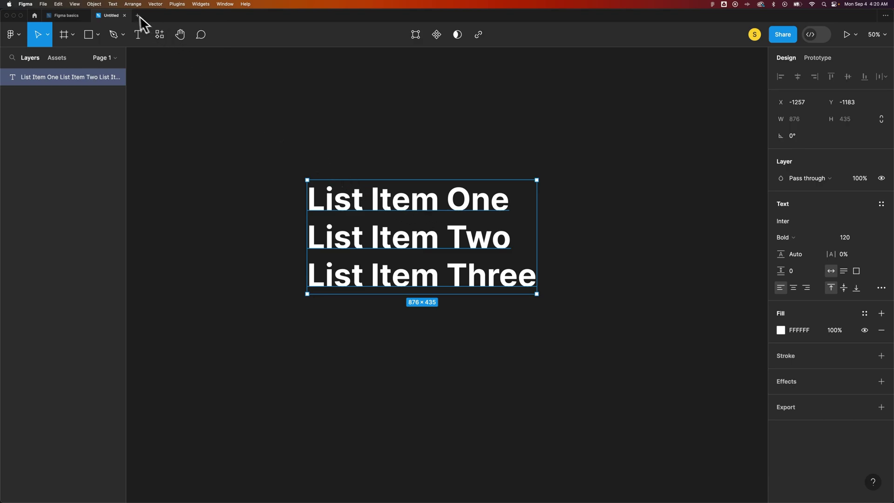
Step: Set the List Item lines' list style to Numbered list in Type settings, then deselect
click(113, 3)
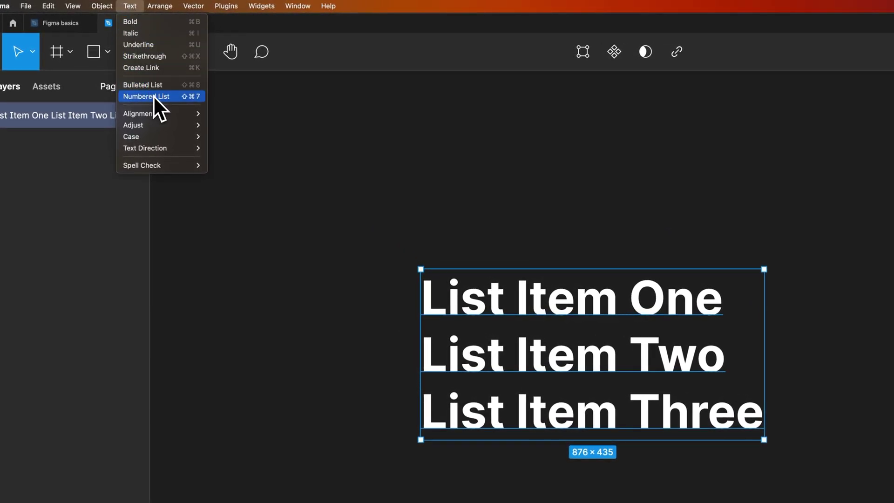
click(578, 301)
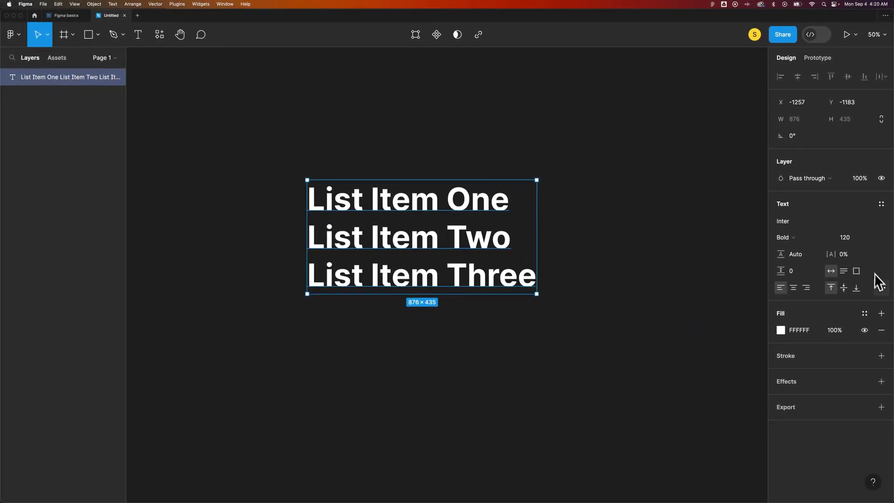
click(880, 287)
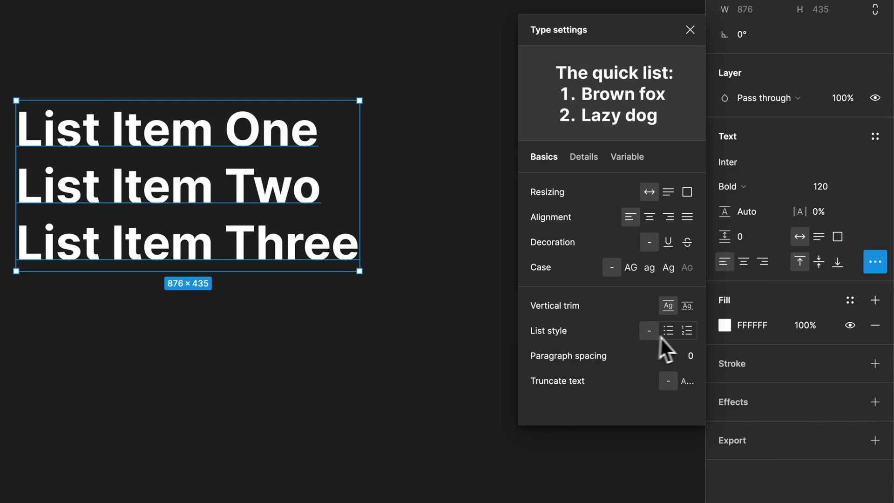
click(673, 336)
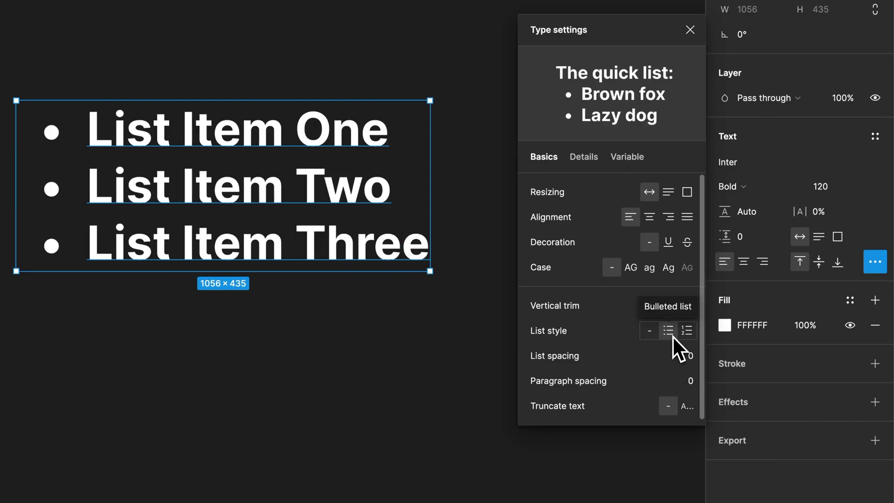
click(686, 335)
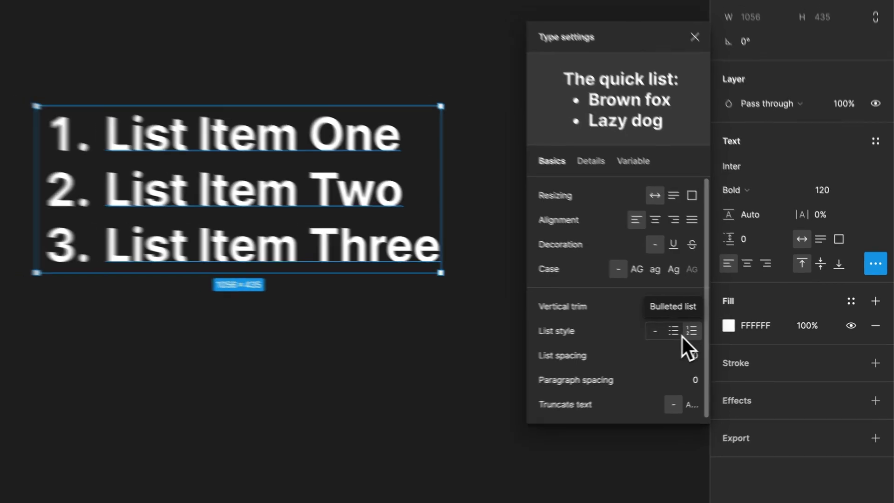
click(677, 335)
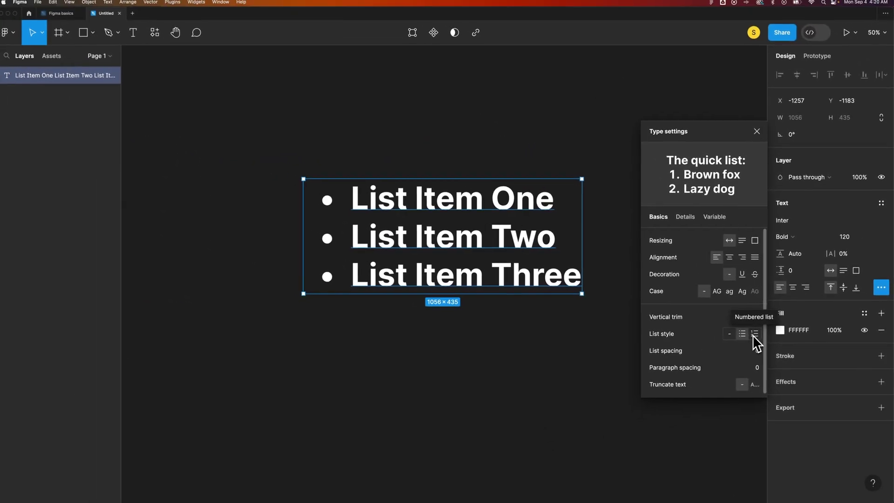
click(755, 334)
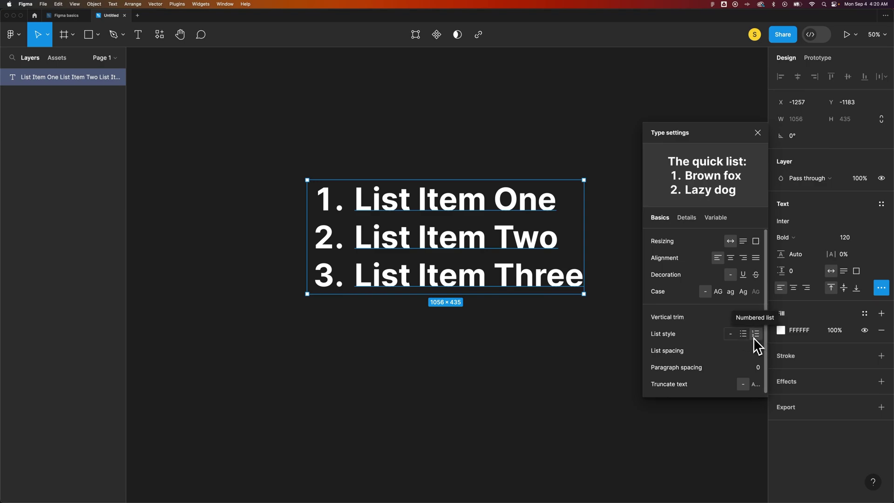
click(758, 133)
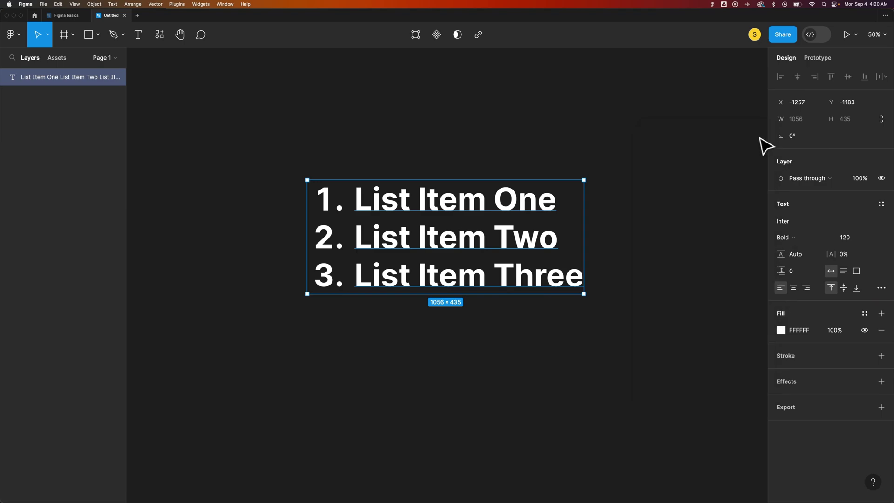
click(637, 239)
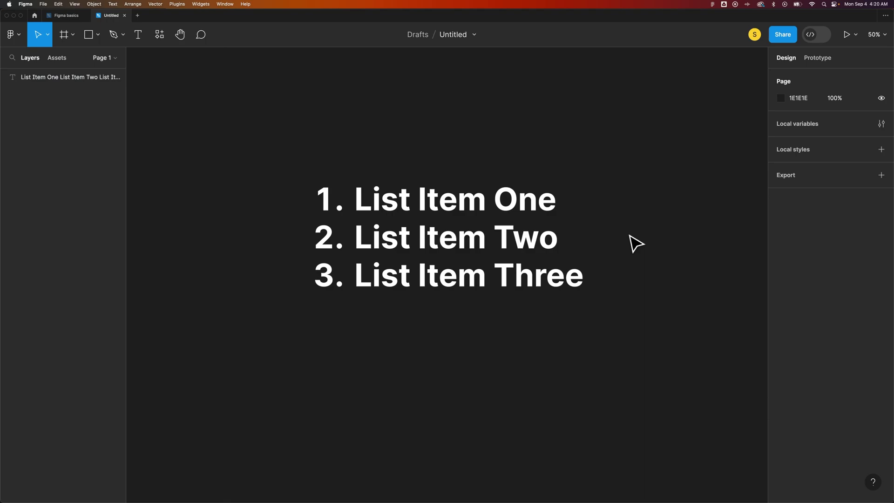